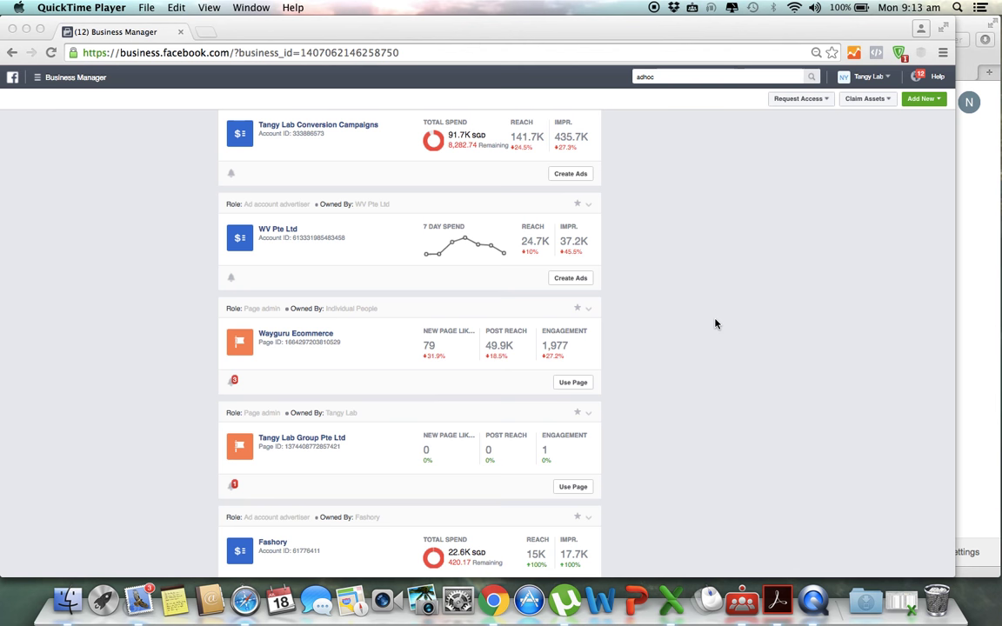
- Open the Tangy Lab Conversion Campaigns ad account from the Business Manager asset list
scroll(715, 323, "up", 2)
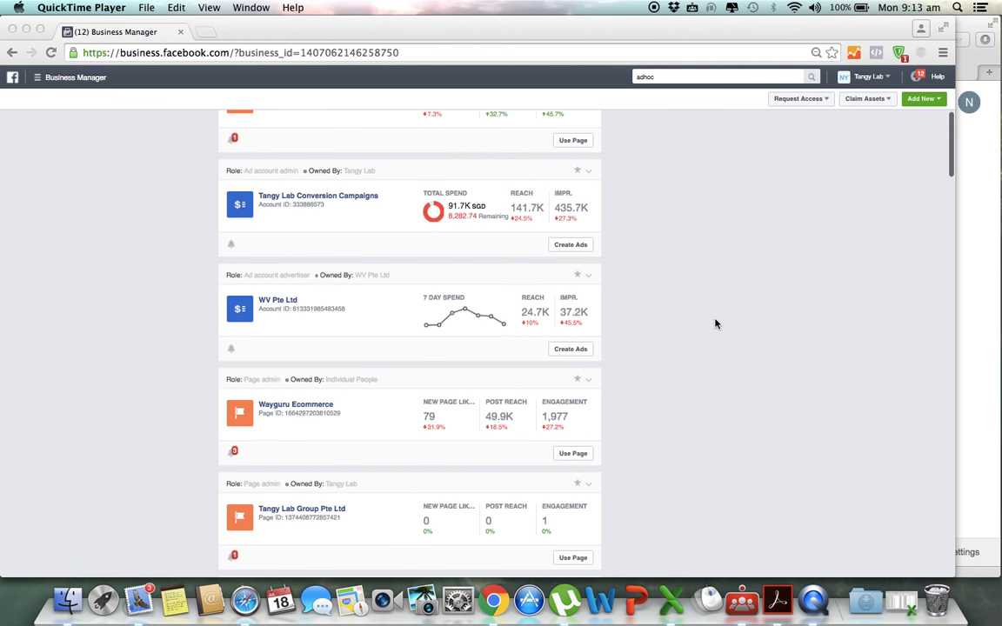
scroll(726, 407, "down", 3)
scroll(372, 275, "up", 4)
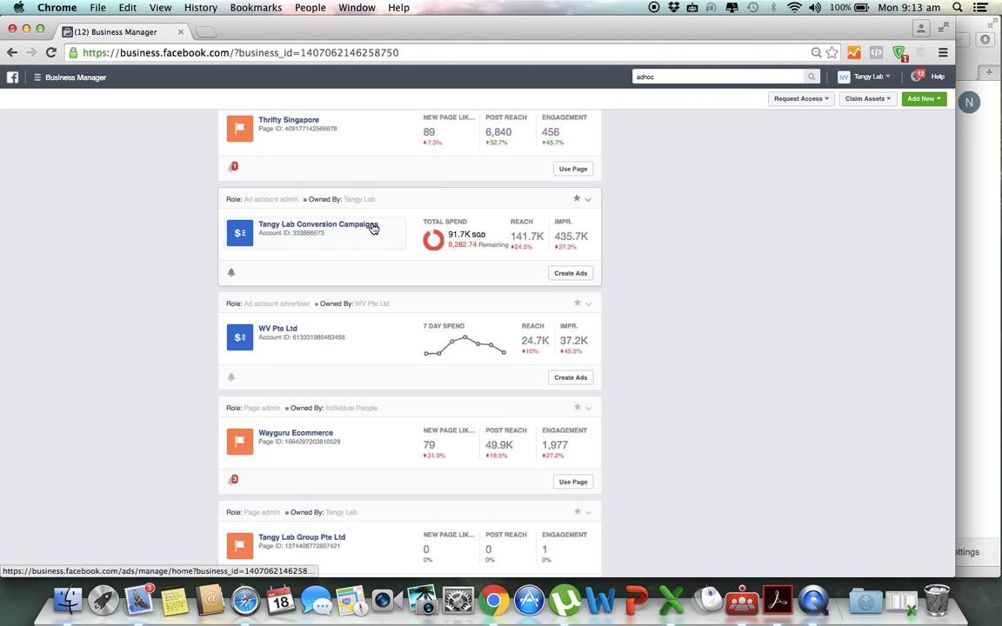
left_click(370, 226)
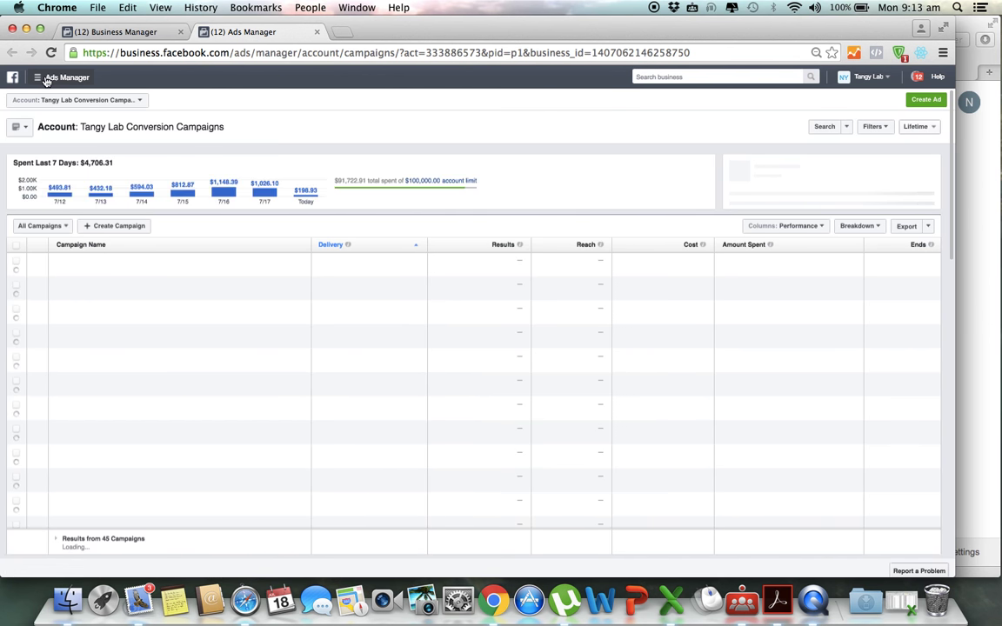
- Switch the Tangy Lab Conversion Campaigns account from Ads Manager to Power Editor
left_click(37, 83)
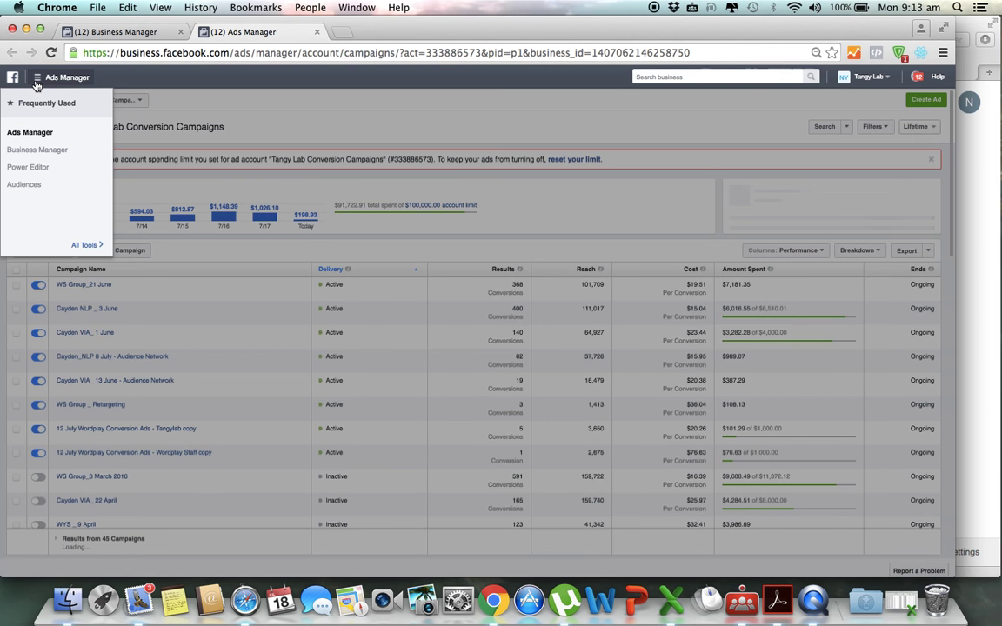
left_click(84, 244)
left_click(50, 164)
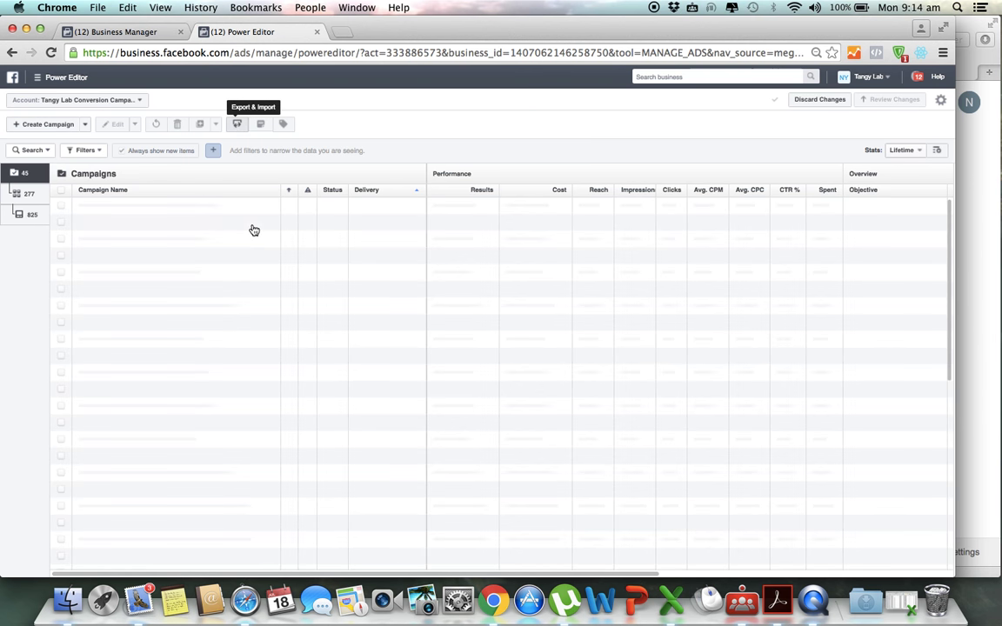
- Export all campaigns to a spreadsheet, and open export_20160717_1824.csv from the Downloads folder in Excel
left_click(240, 124)
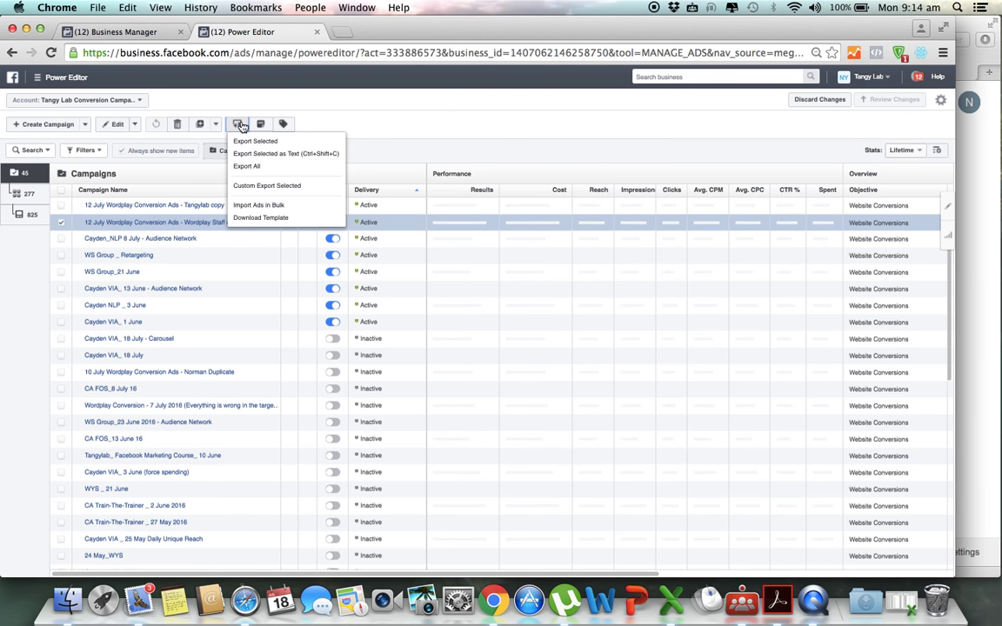
left_click(294, 171)
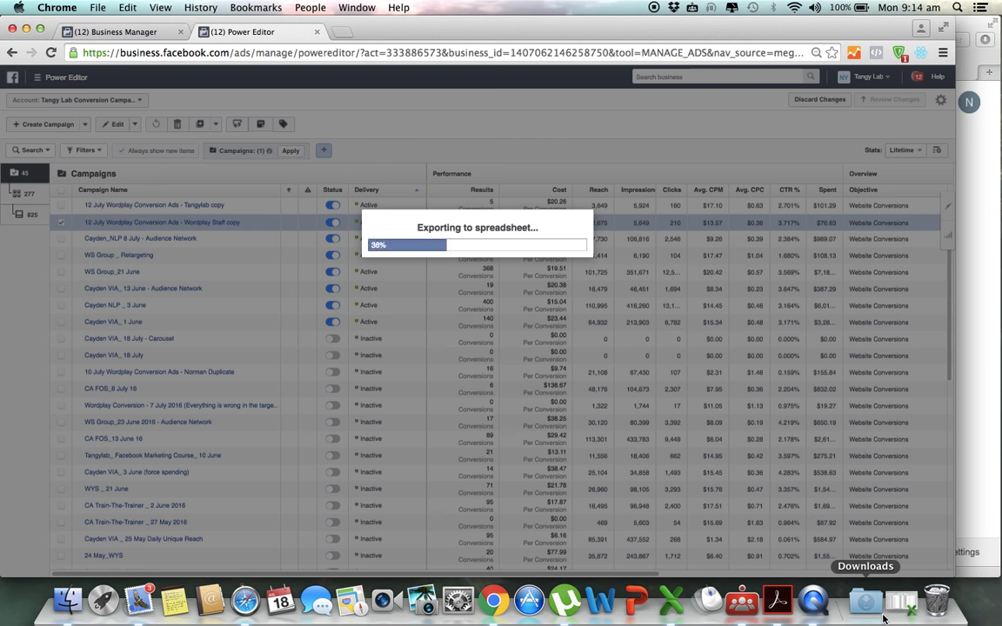
left_click(866, 602)
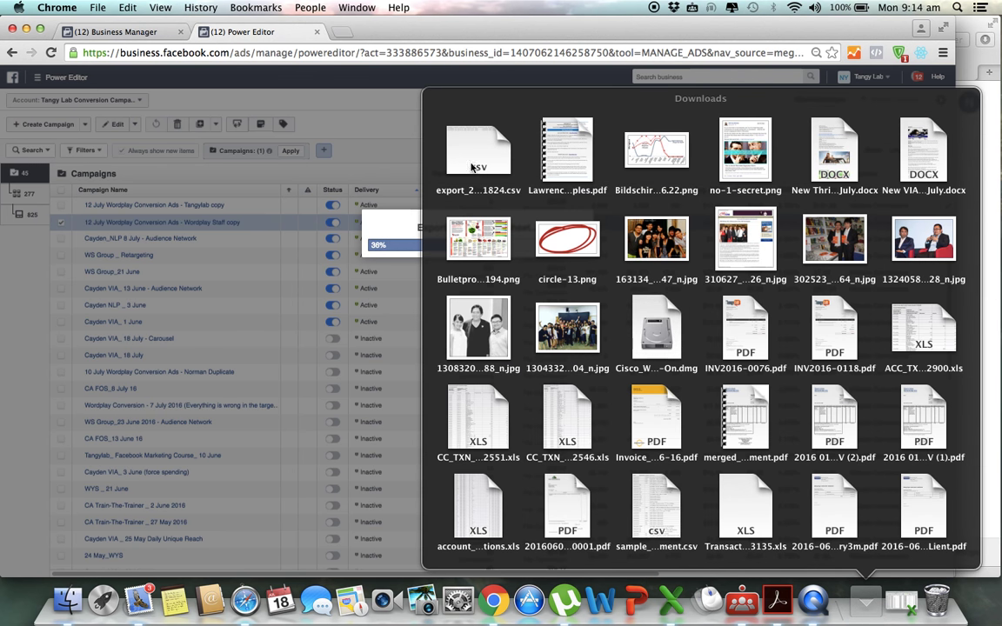
left_click(476, 152)
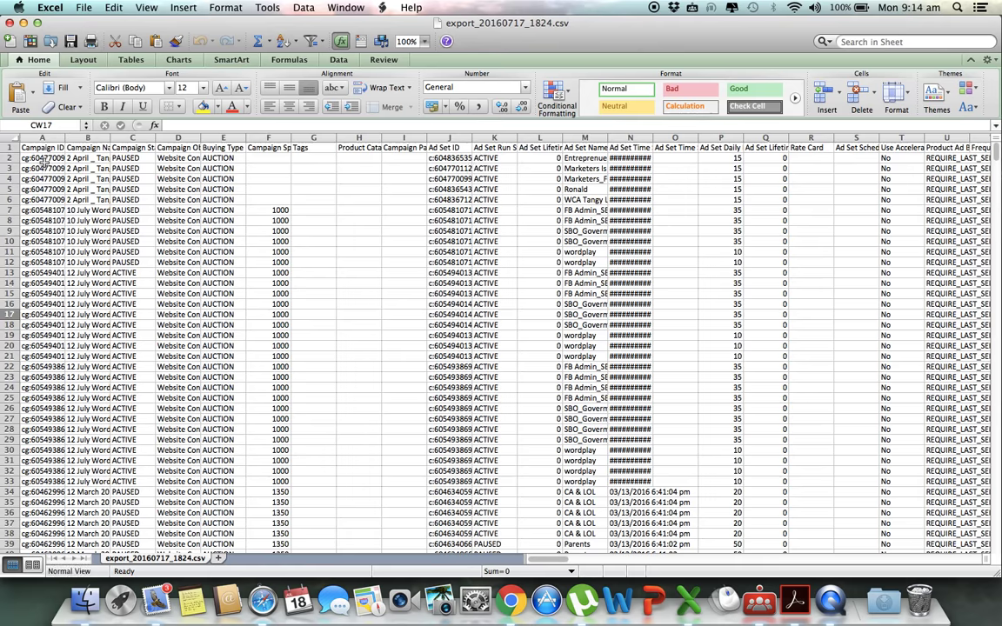
- Widen column A of the exported sheet enough to show the complete campaign IDs
left_click(43, 160)
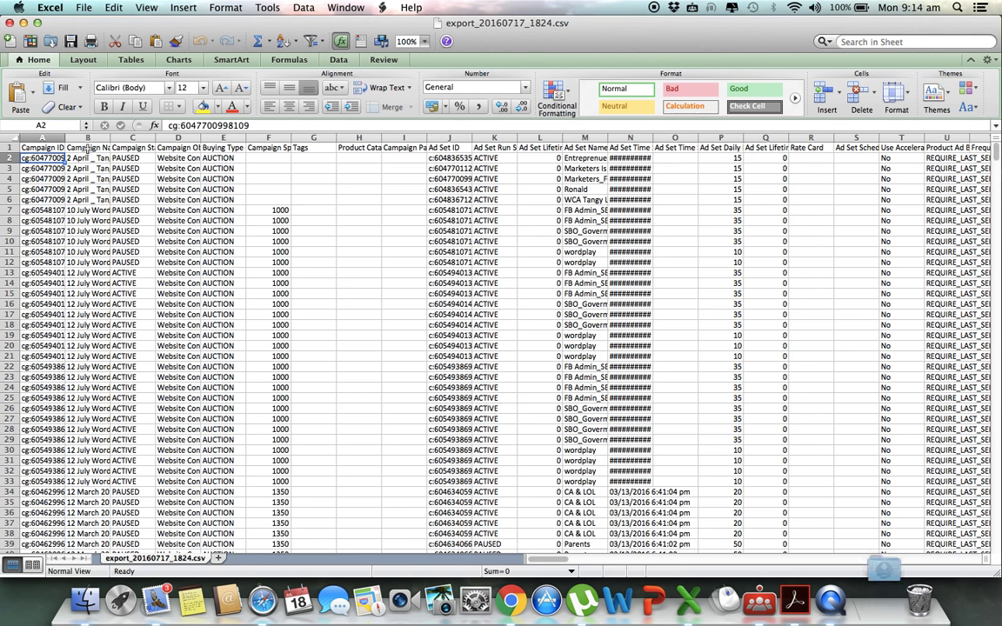
left_click(53, 148)
left_click_drag(68, 139, 54, 178)
left_click(61, 162)
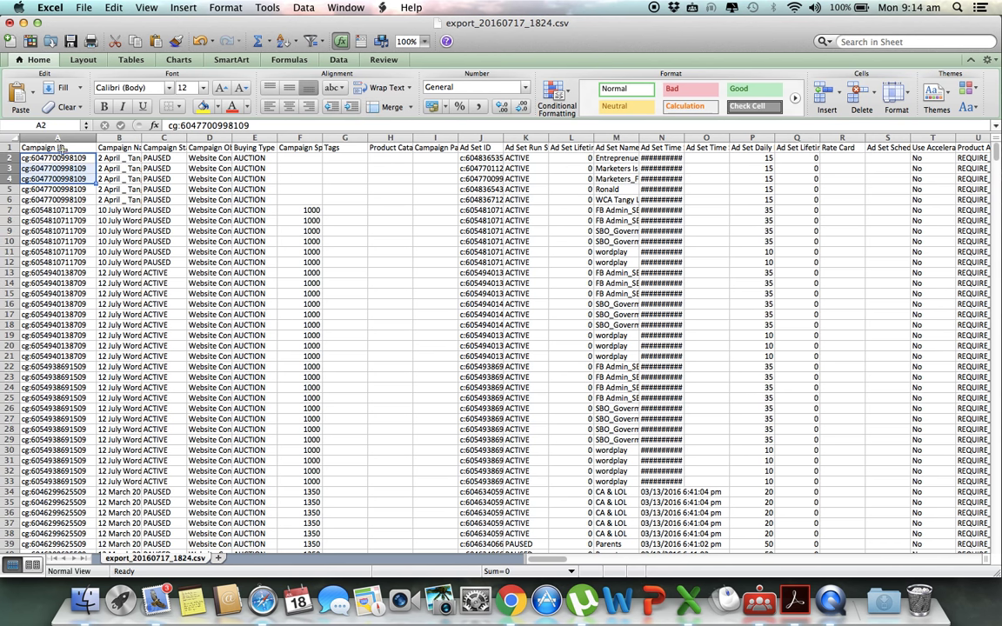
- Fill the Campaign ID and Ad Set ID header cells, A1 and J1, with yellow
left_click(61, 150)
left_click(202, 106)
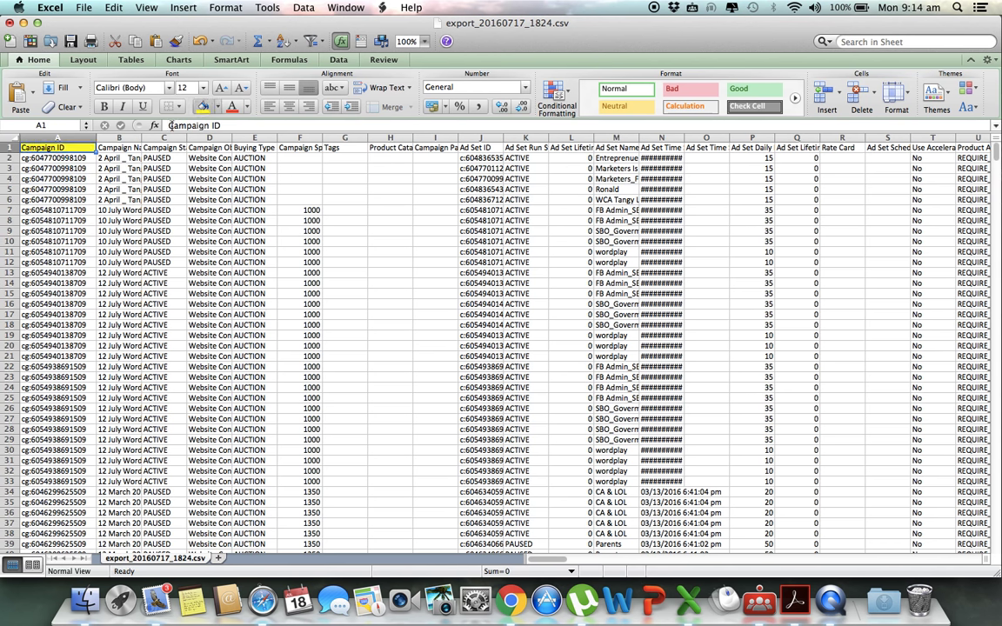
left_click(490, 148)
left_click(202, 106)
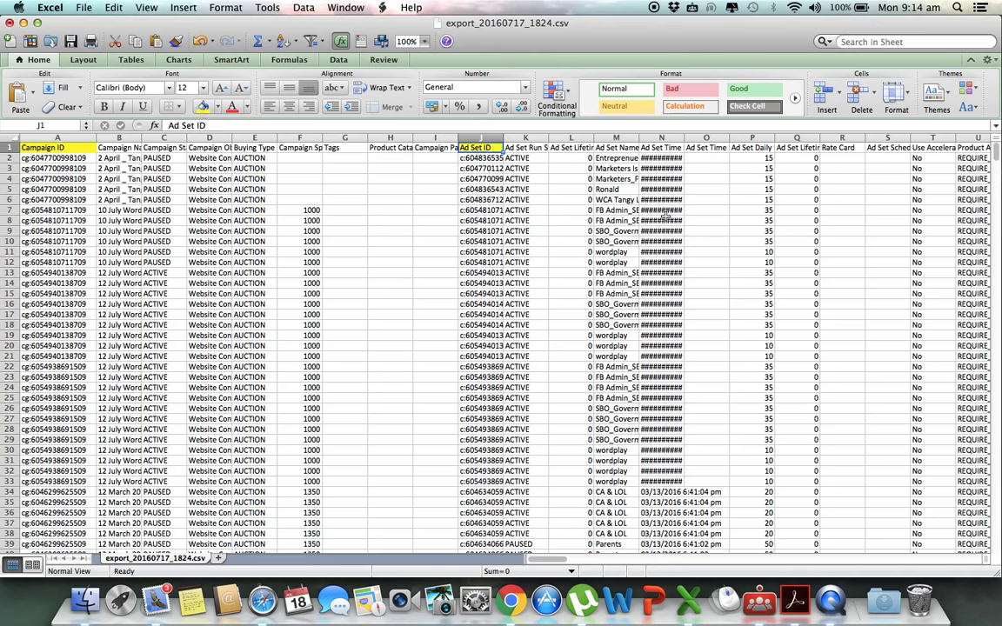
- Find the Ad ID header in cell CX1 and fill it with yellow
scroll(665, 216, "right", 3)
scroll(664, 215, "right", 20)
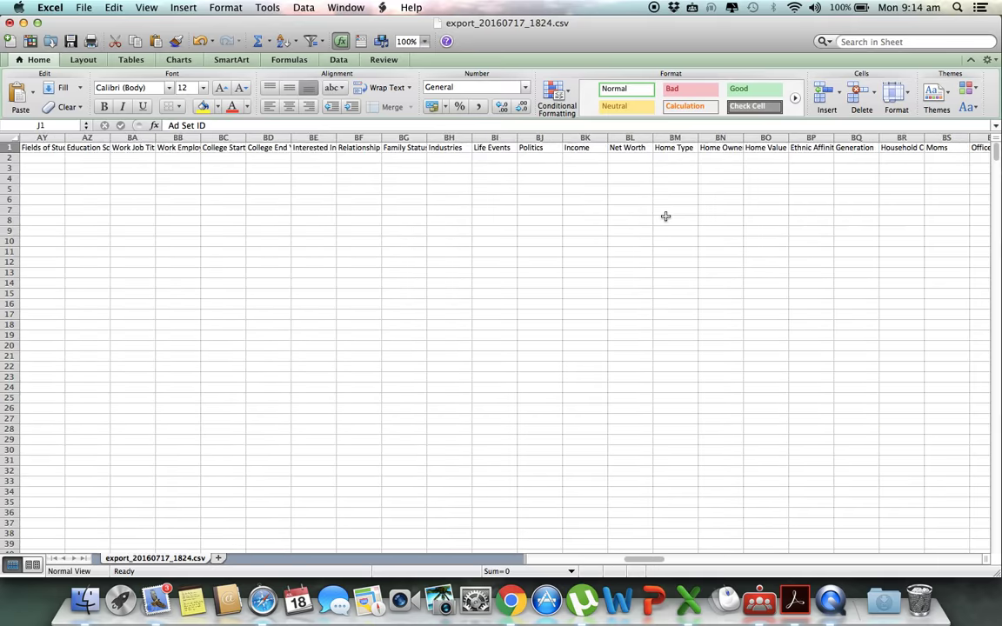
scroll(665, 216, "right", 10)
scroll(665, 216, "left", 4)
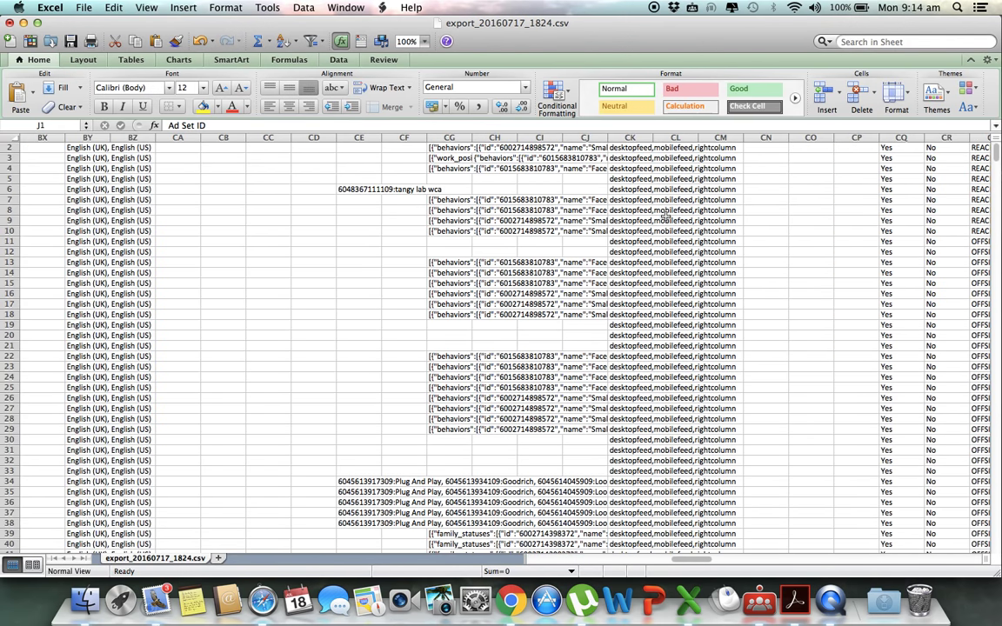
scroll(664, 216, "right", 10)
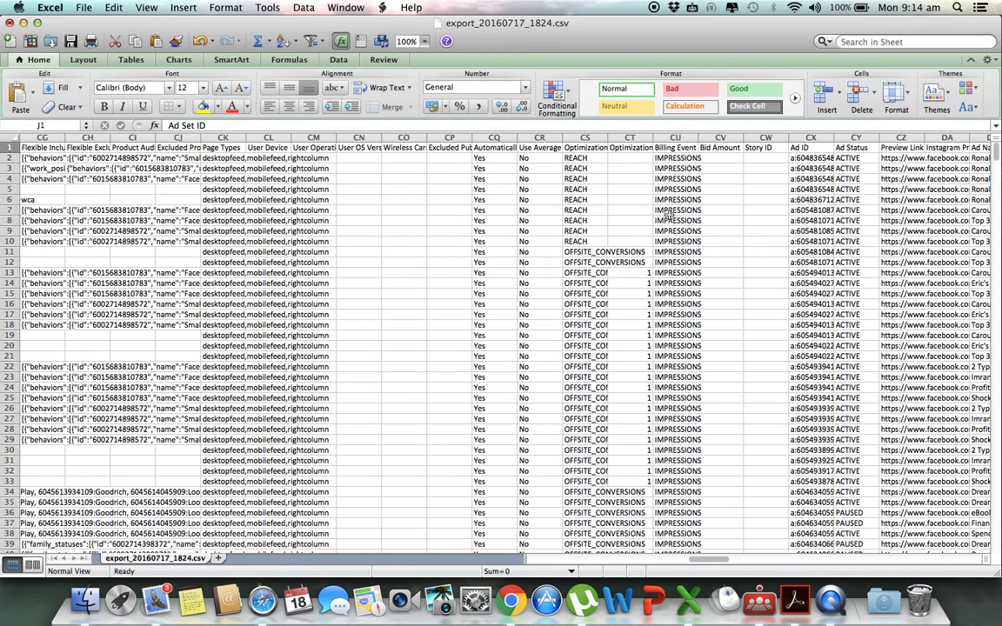
left_click(811, 148)
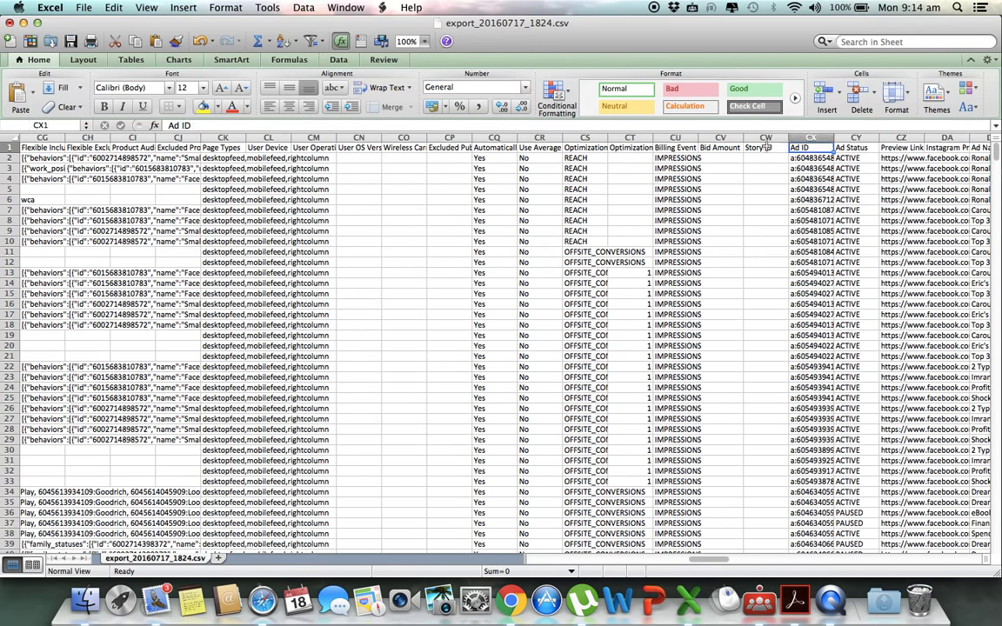
left_click(204, 107)
- Clear the contents of every Ad ID cell in column CX from row 2 through the last data row
left_click(813, 160)
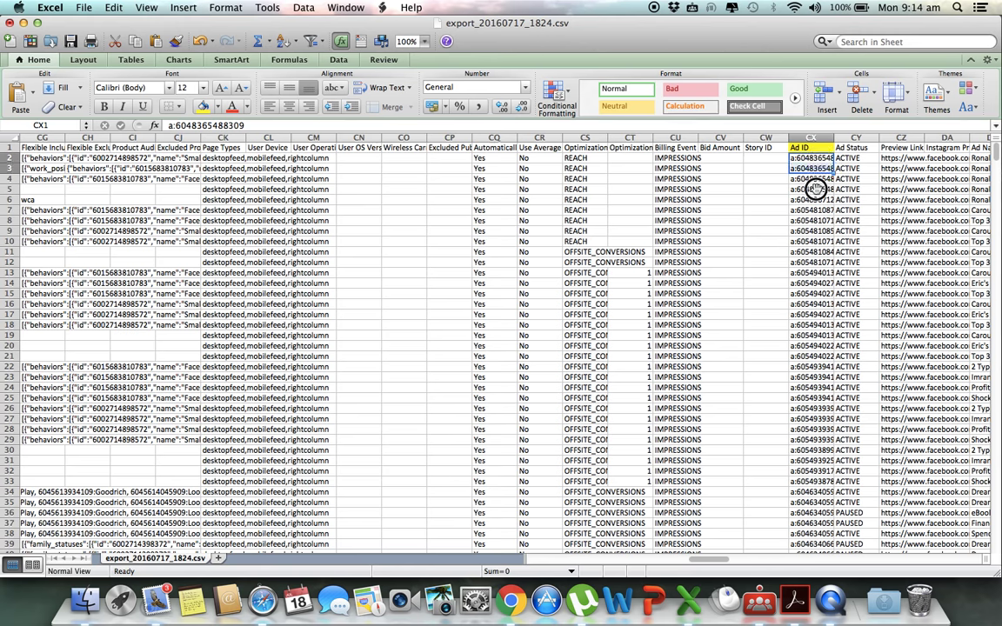
left_click_drag(815, 187, 828, 619)
left_click_drag(998, 217, 994, 538)
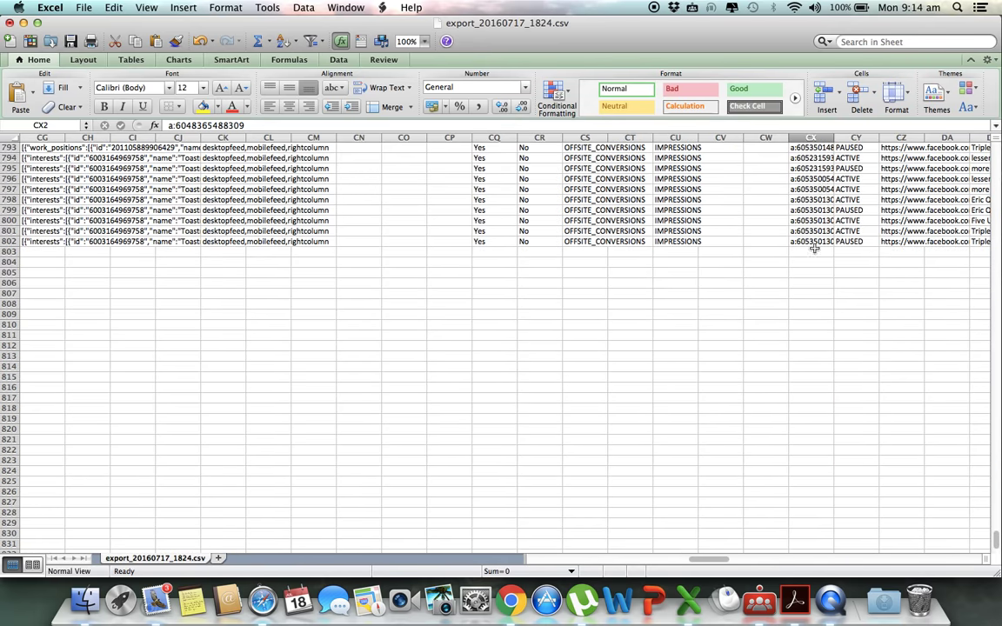
left_click(813, 248, "shift")
right_click(814, 220)
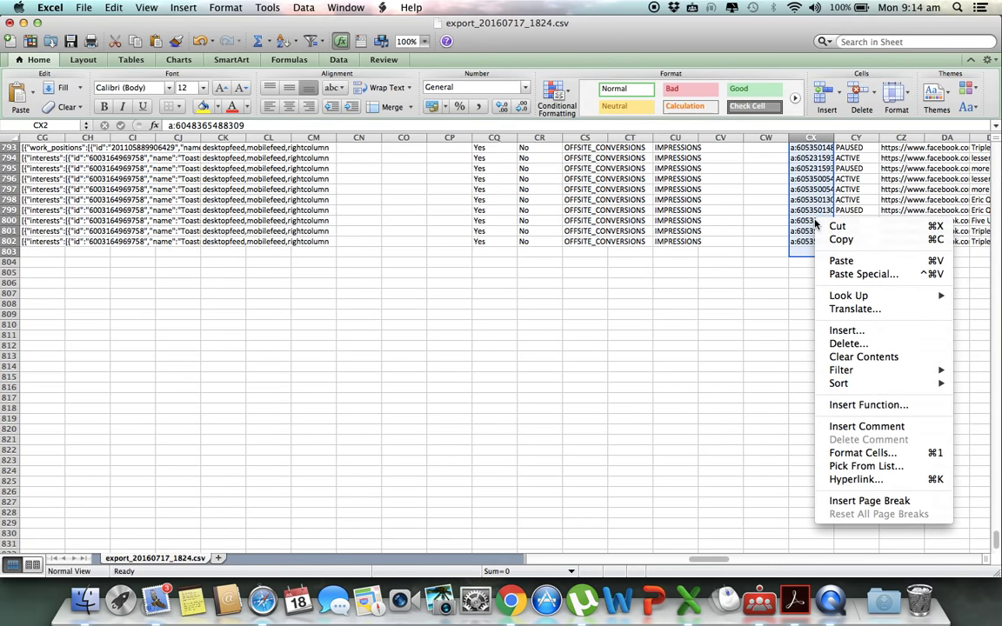
left_click(874, 364)
- Clear the contents of every Ad Set ID cell below the header in column J
scroll(410, 224, "left", 15)
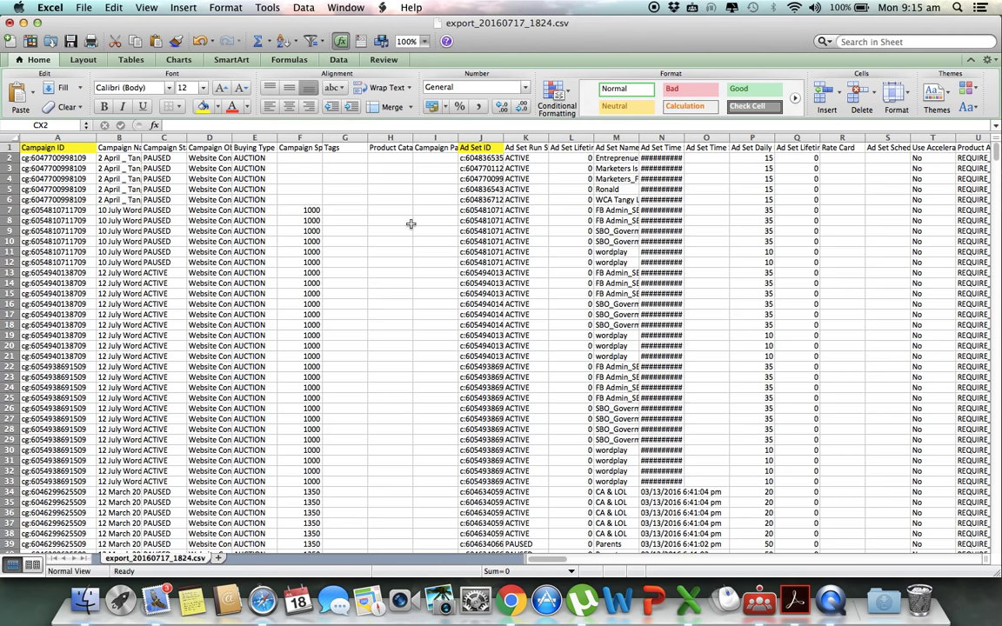
left_click_drag(480, 157, 493, 461)
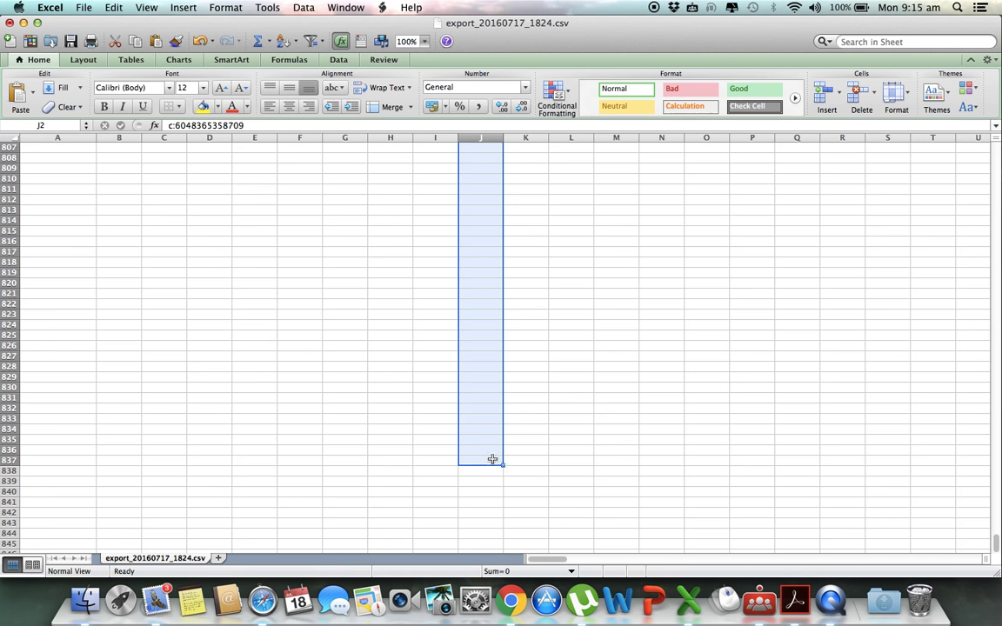
right_click(494, 360)
left_click(536, 405)
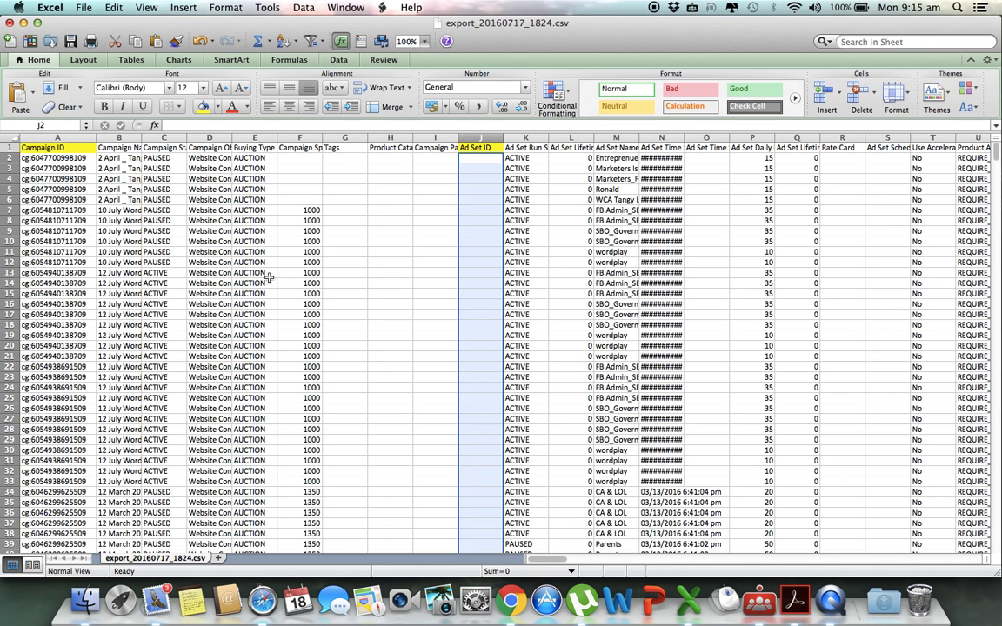
- Clear the contents of every Campaign ID cell below the header in column A
left_click(62, 157)
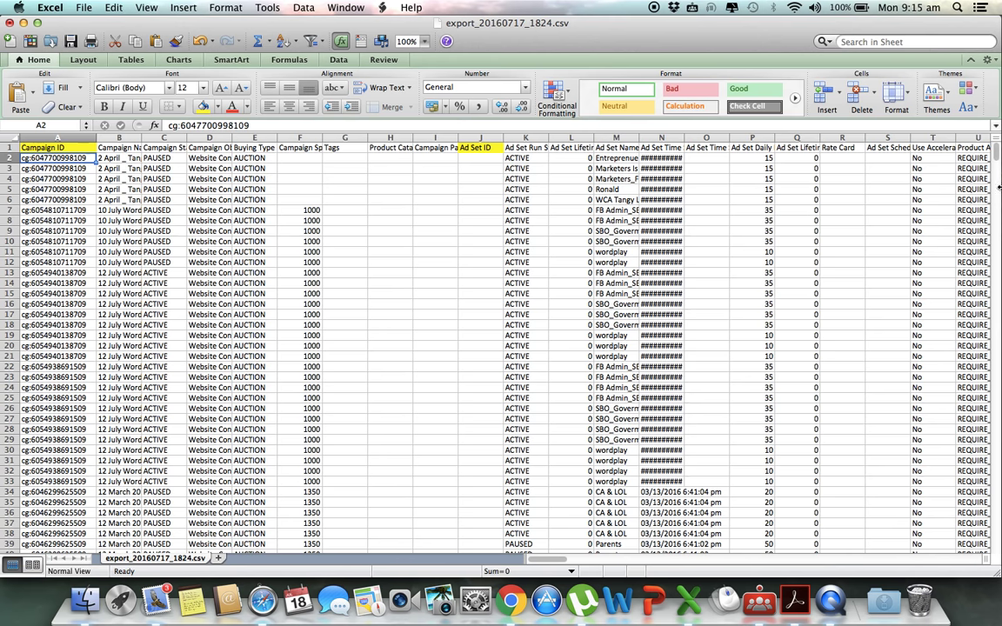
left_click_drag(998, 159, 967, 562)
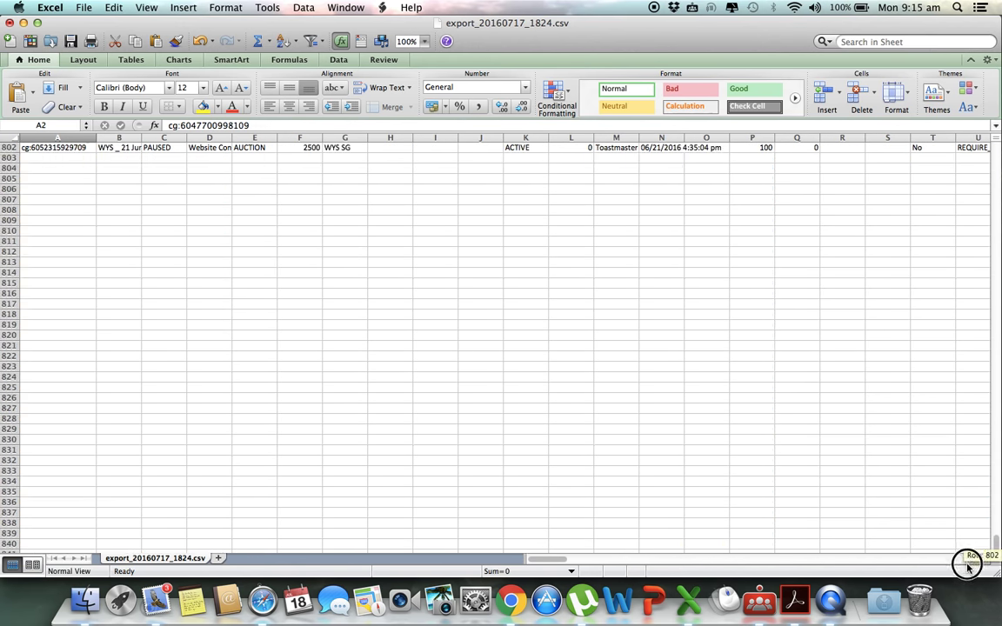
left_click(45, 212, "shift")
right_click(62, 174)
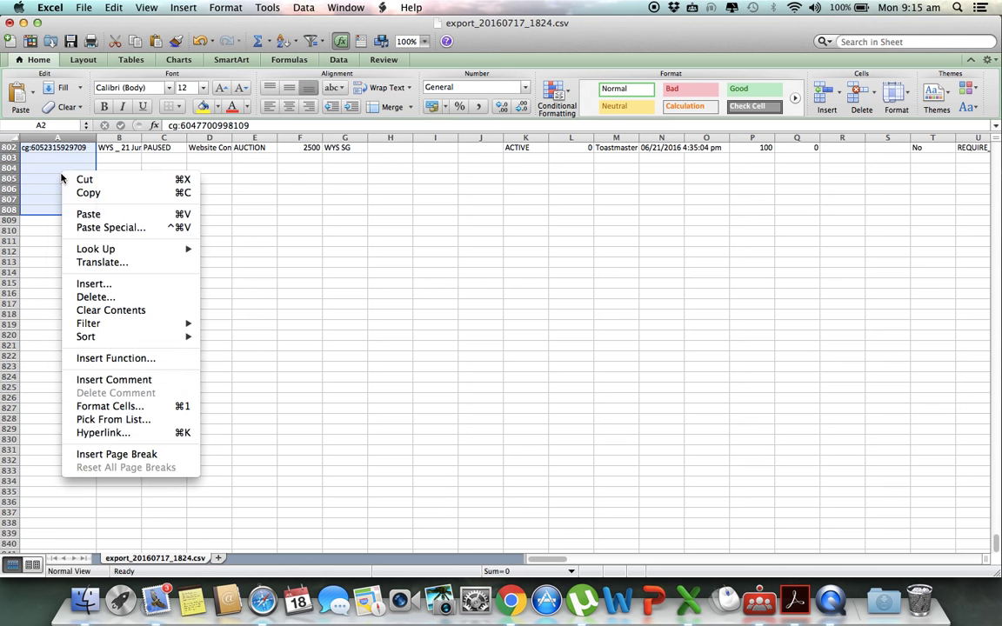
left_click(139, 311)
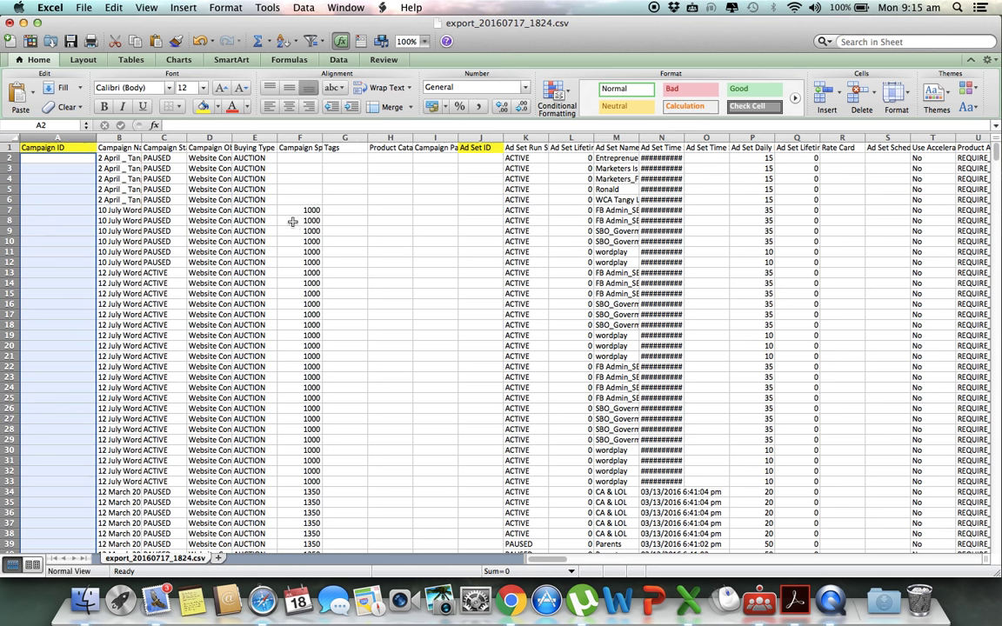
- Save the edited export_20160717_1824.csv, keeping the CSV format, and close the workbook
key("super+s")
left_click(608, 343)
left_click(10, 22)
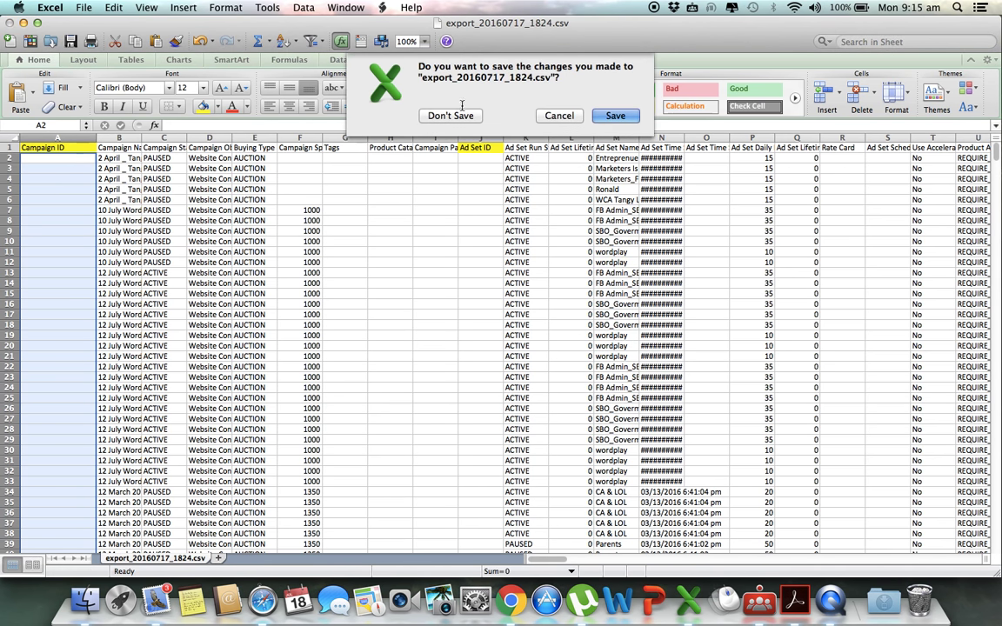
left_click(616, 102)
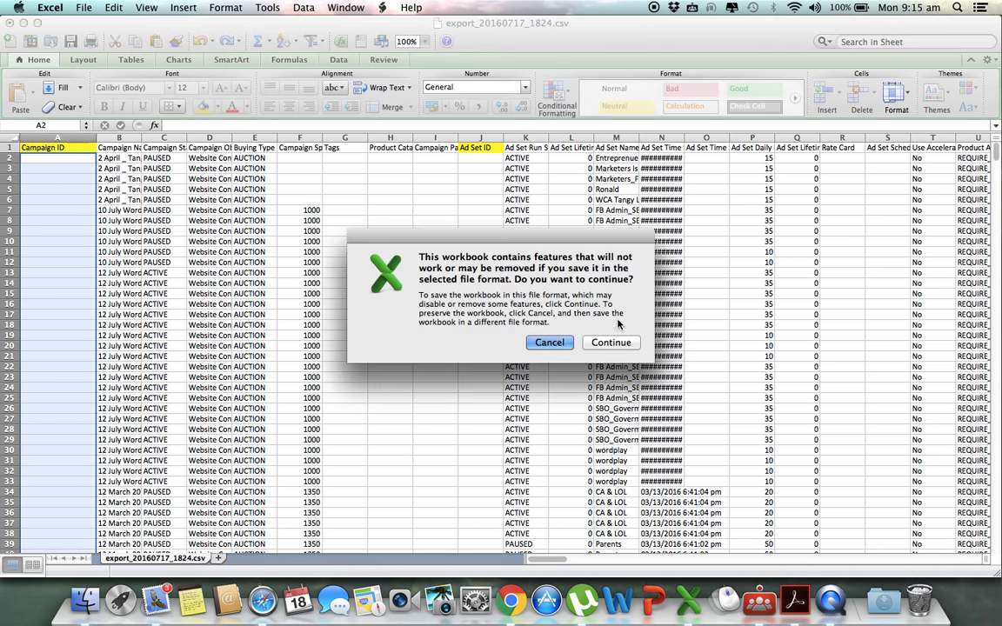
left_click(612, 406)
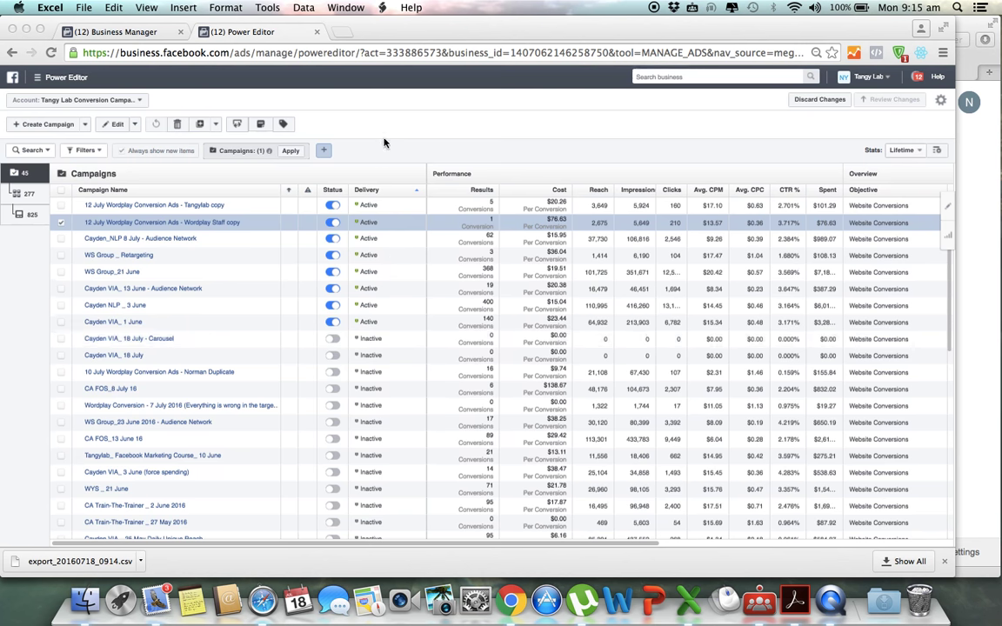
- Switch Power Editor to the personal ad account listed above the Tangy Lab business accounts
left_click(122, 100)
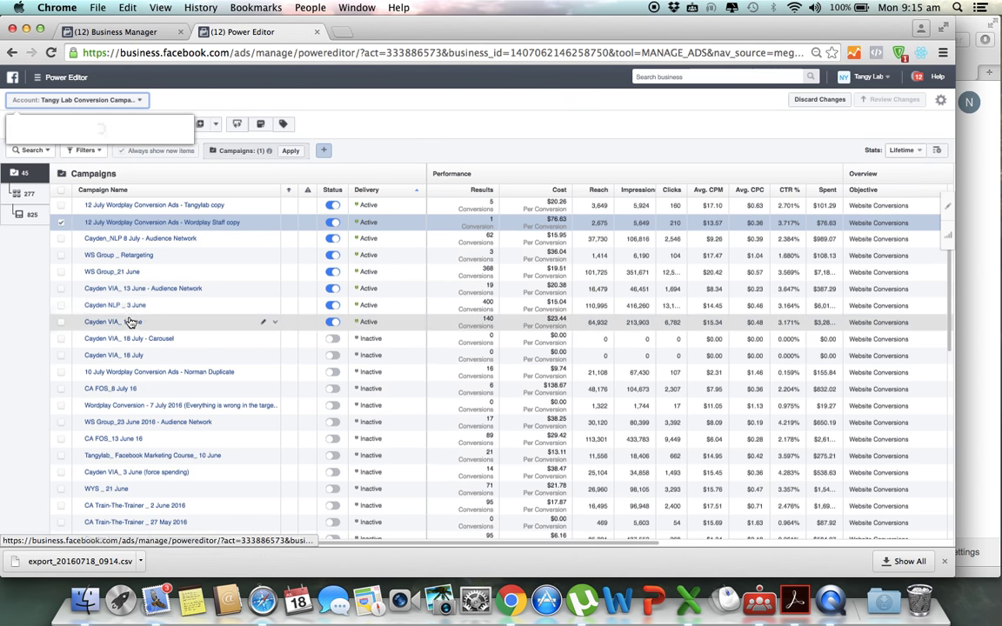
scroll(101, 407, "down", 5)
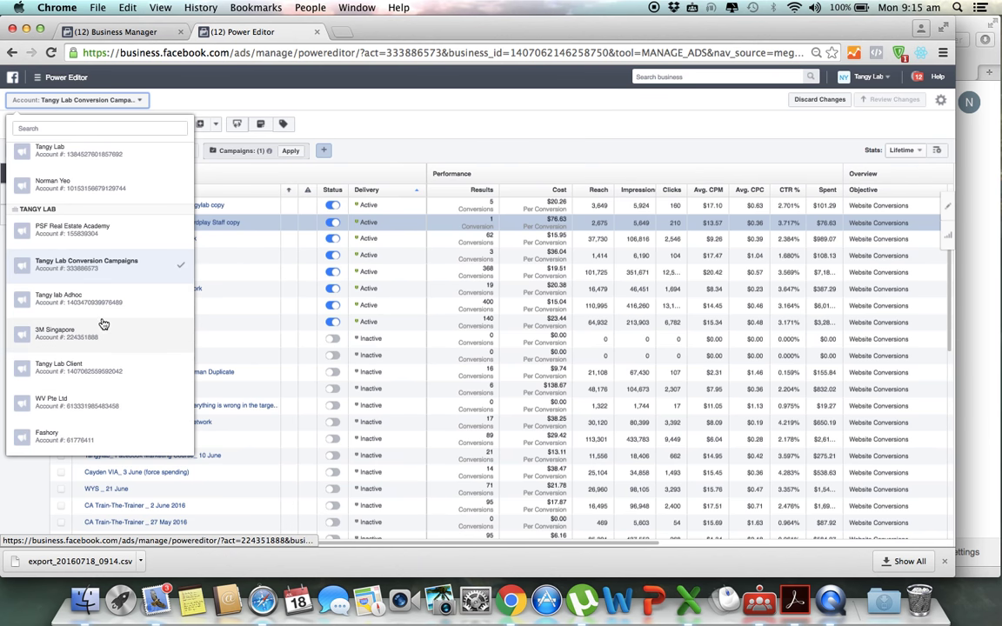
scroll(103, 324, "up", 2)
left_click(100, 274)
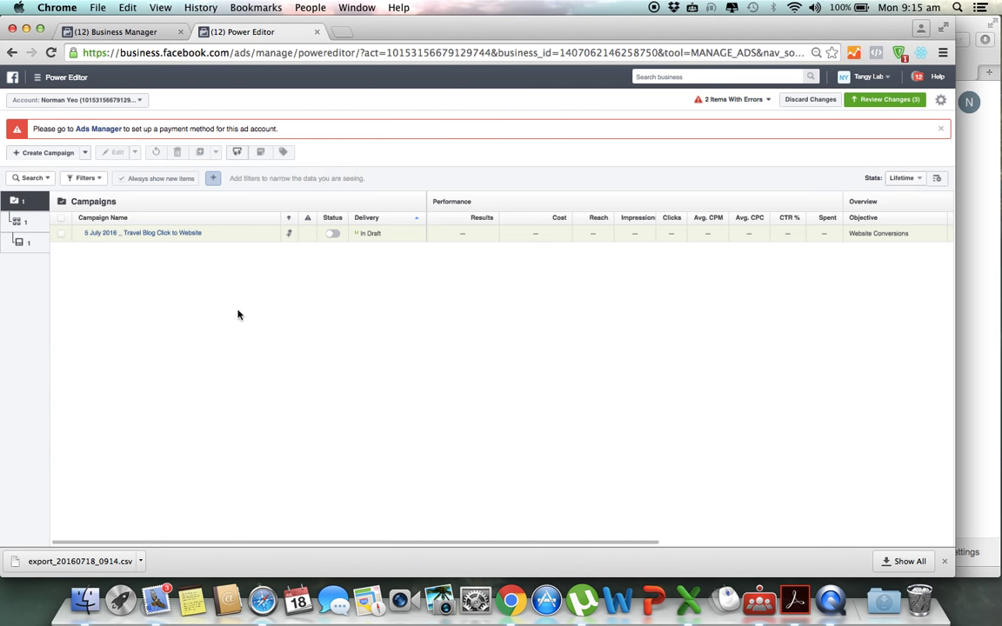
- Delete the draft campaign "5 July 2016 _ Travel Blog Click to Website" from the ad account
left_click(61, 234)
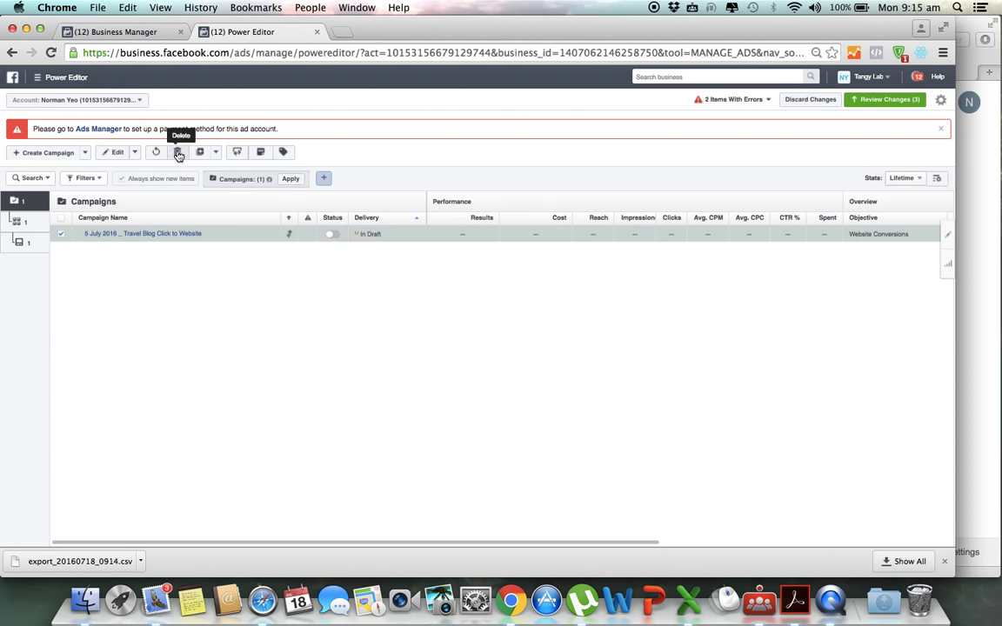
left_click(179, 153)
left_click(574, 238)
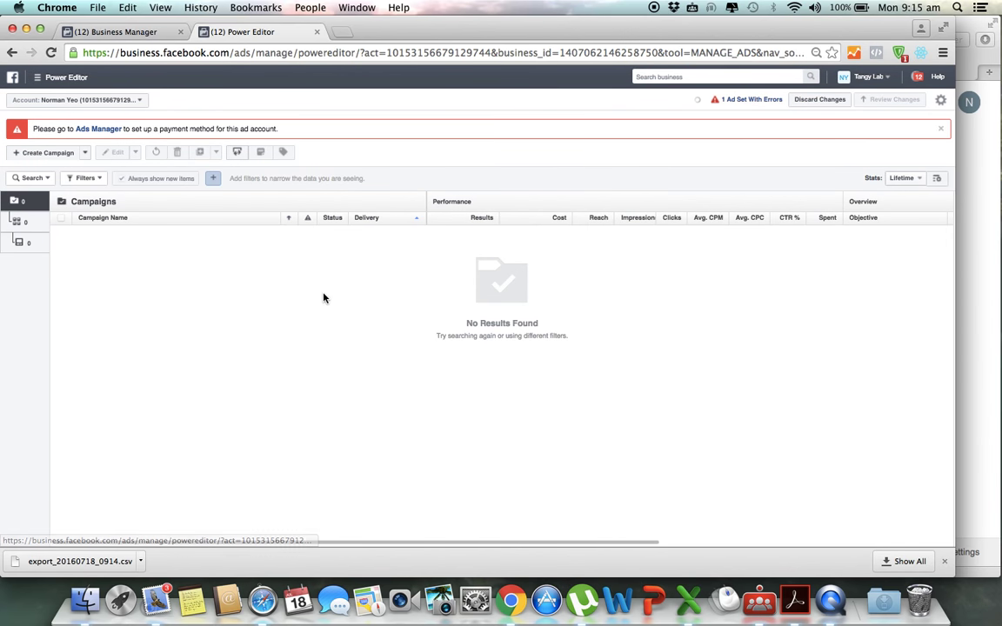
- Try to bulk import export_20160718_0914.csv from the Downloads folder into the ad account
left_click(237, 152)
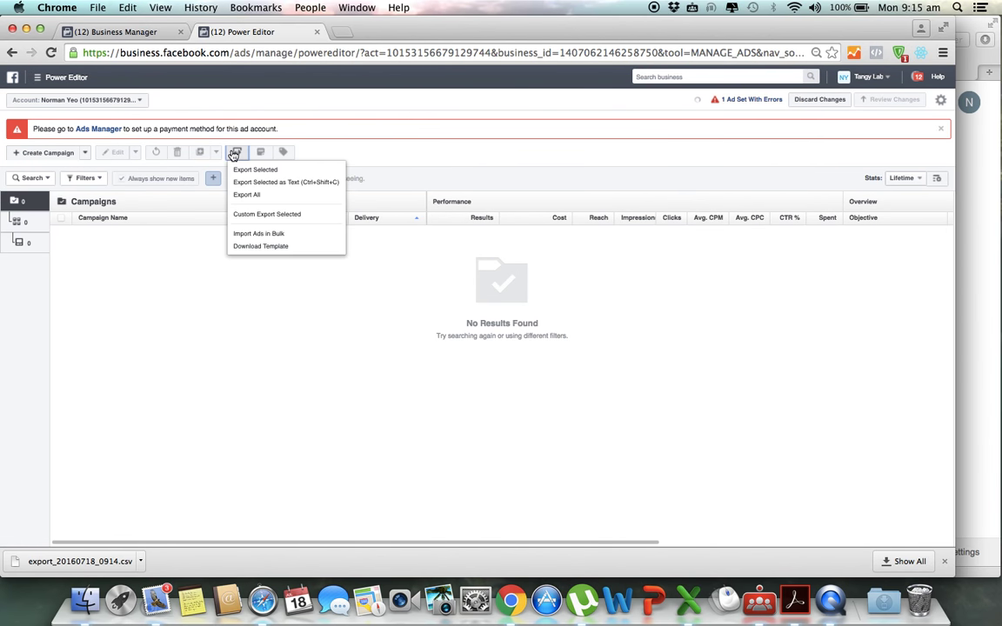
left_click(302, 235)
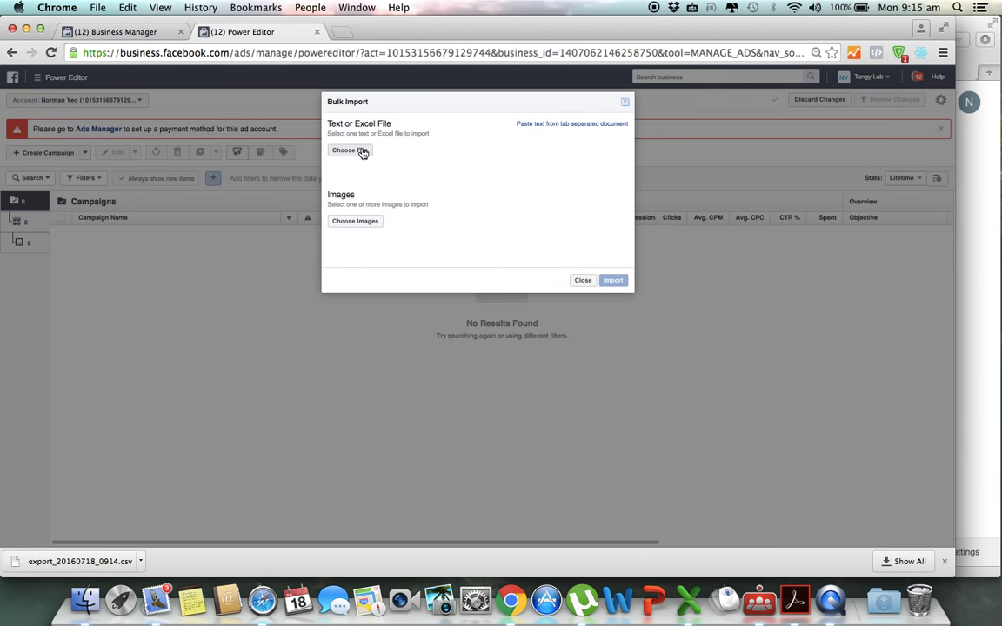
left_click(362, 152)
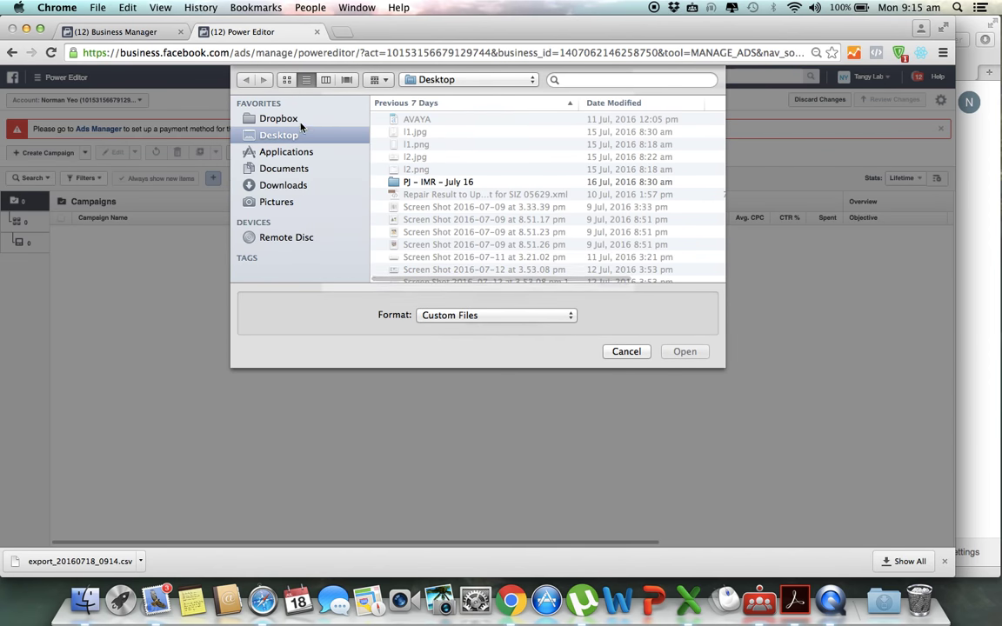
left_click(300, 122)
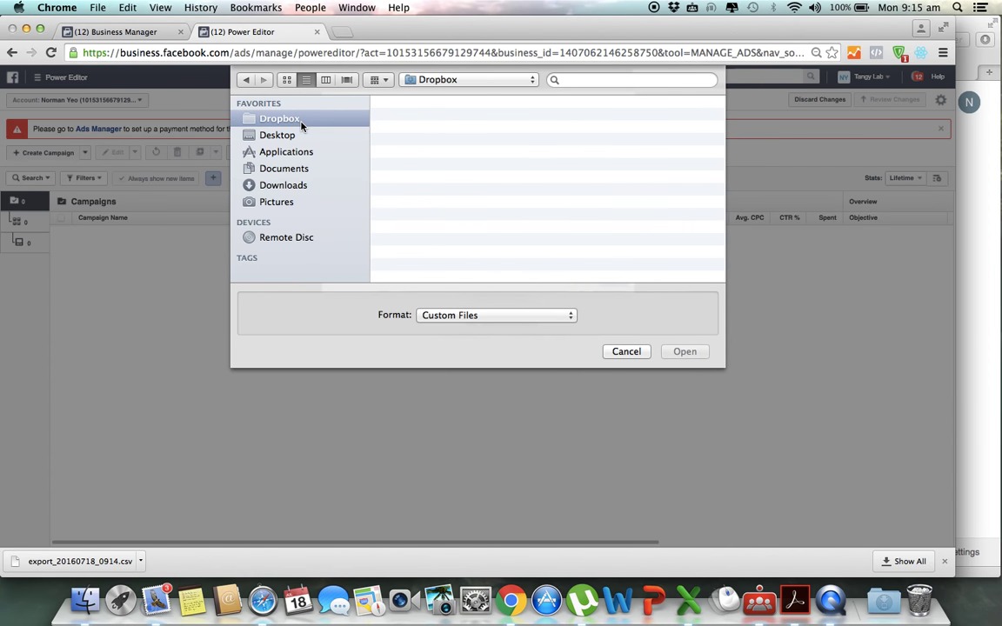
left_click(293, 184)
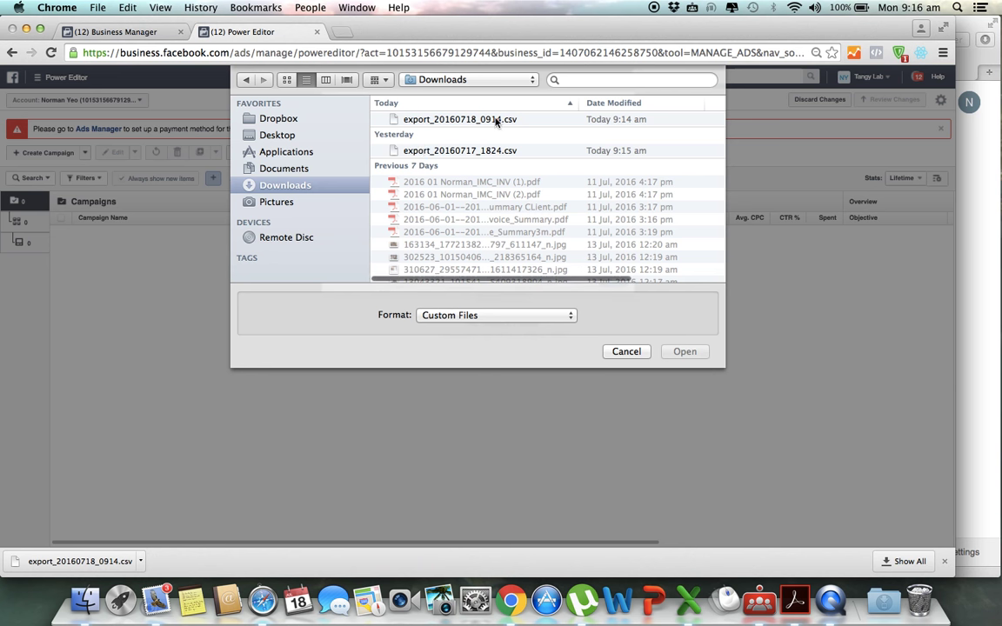
left_click(496, 122)
left_click(473, 150)
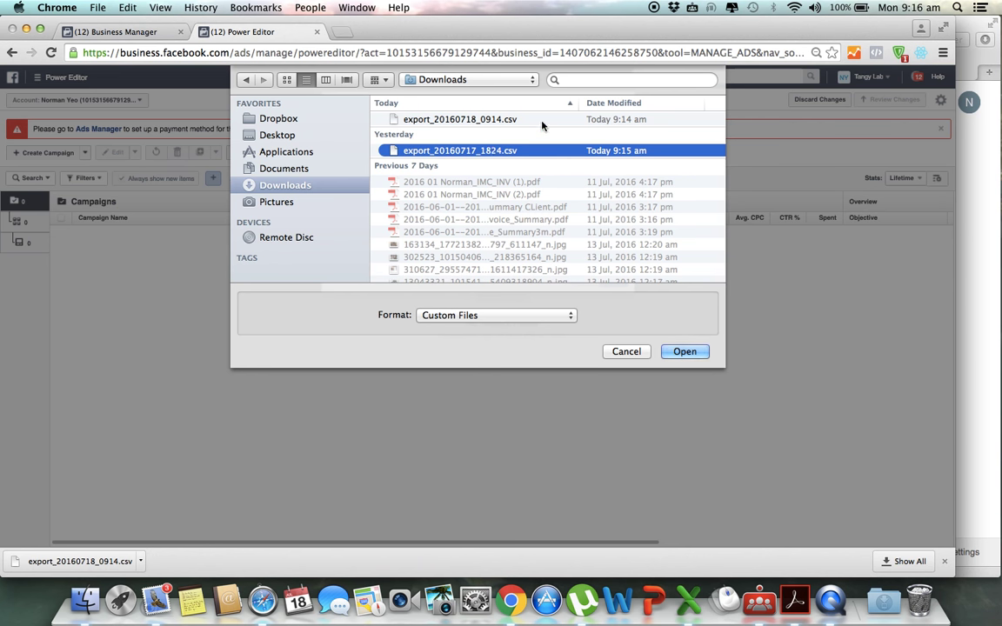
left_click(882, 600)
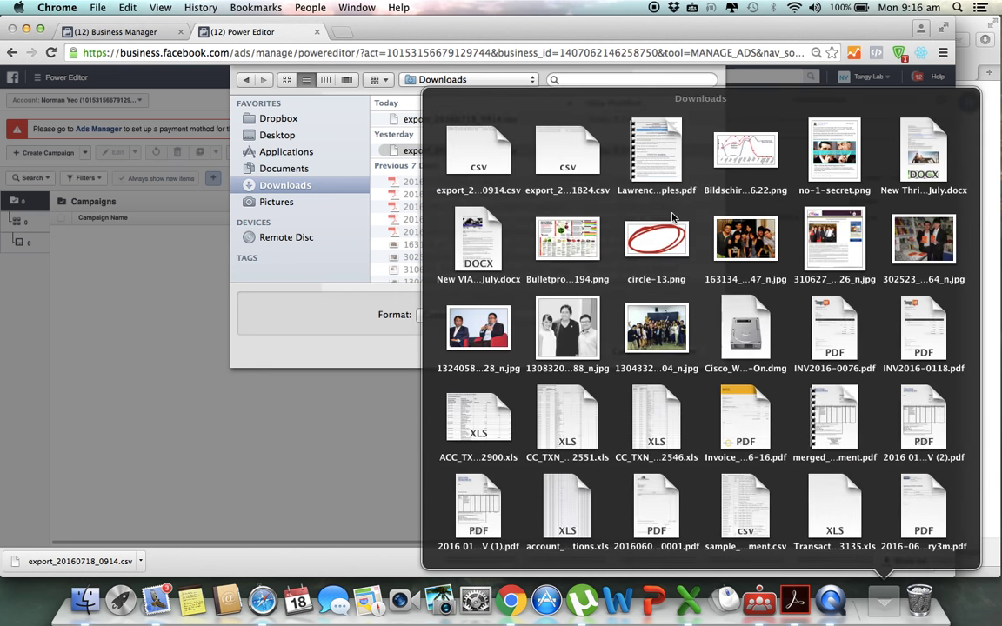
left_click(329, 254)
double_click(466, 112)
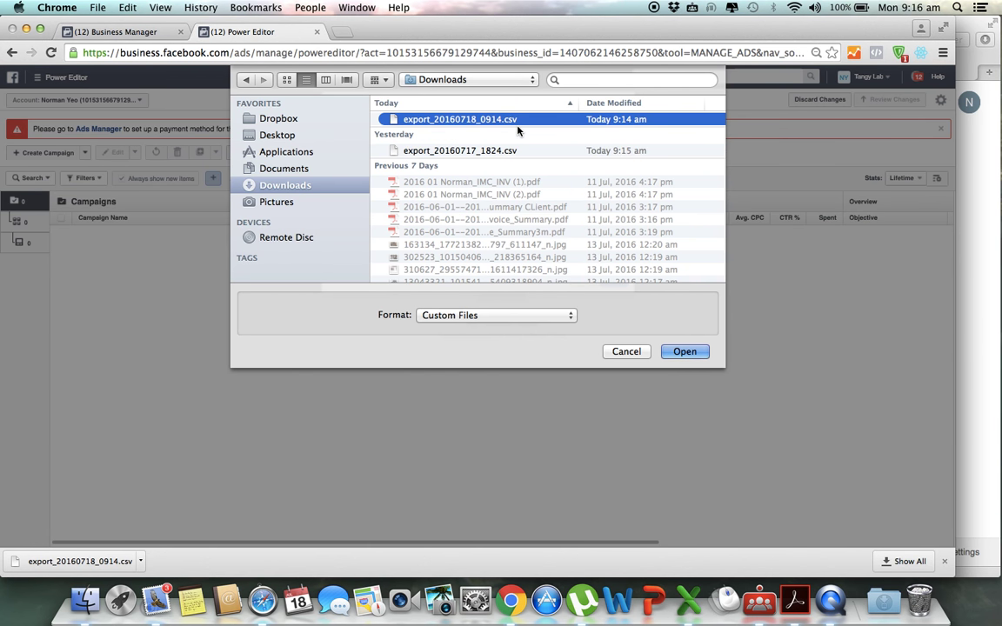
left_click(613, 280)
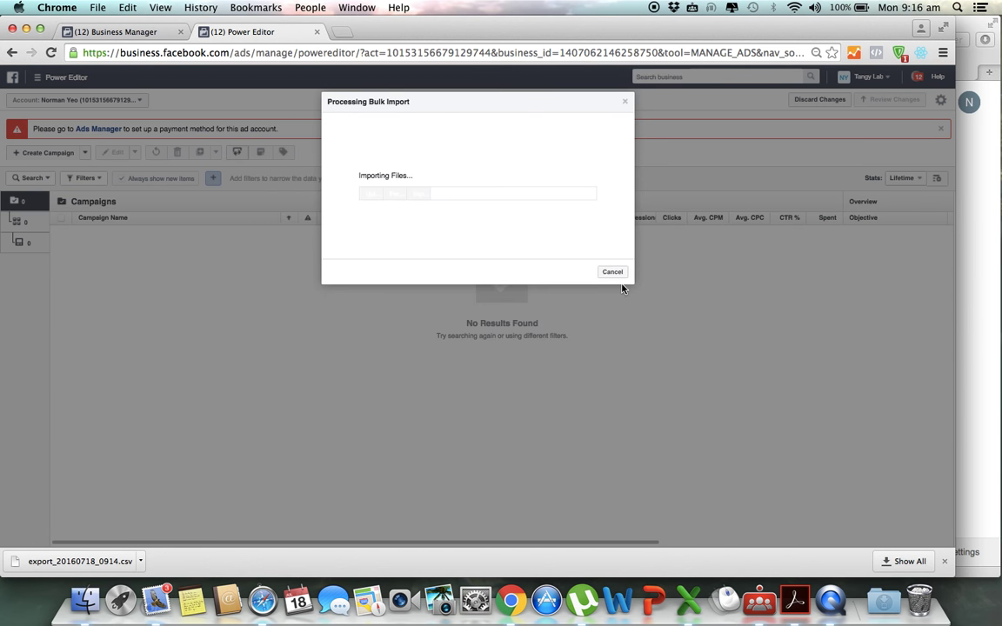
left_click(612, 271)
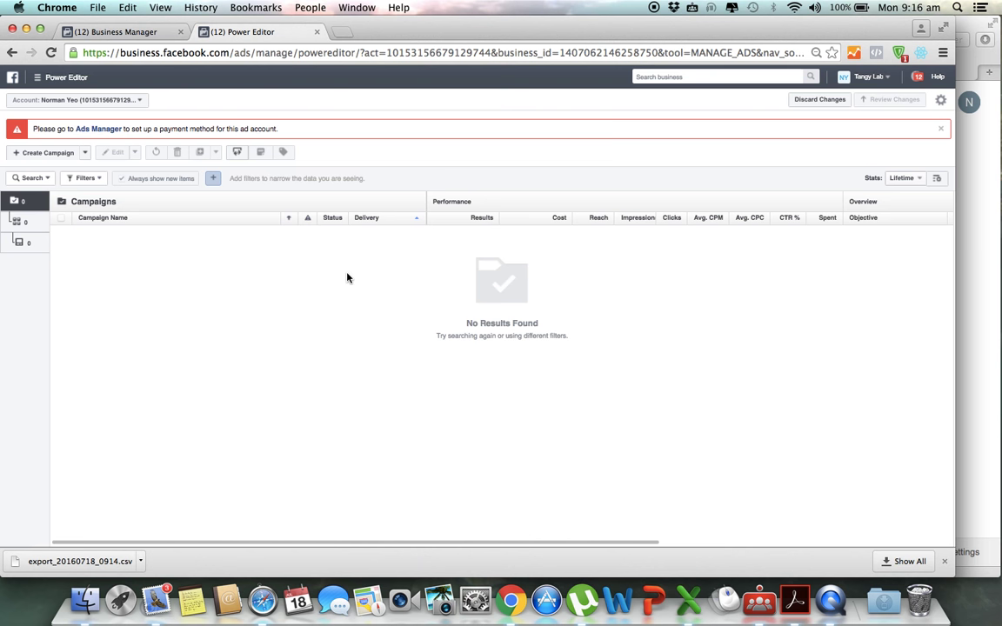